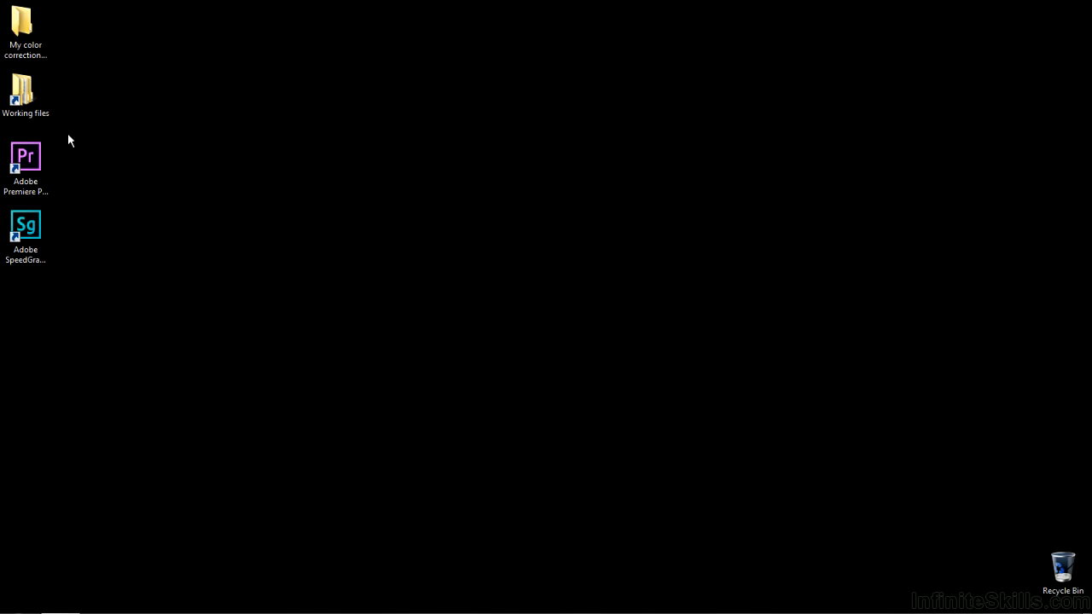
Open the project SG-fx-order.prproj from the Premiere Pro projects folder inside Working files
double_click(44, 95)
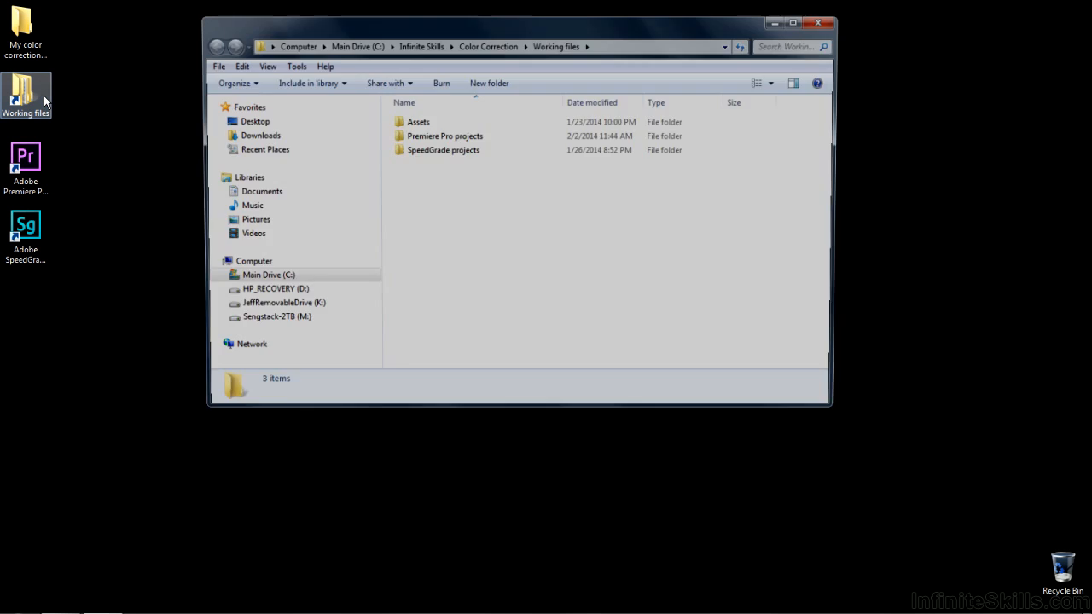
double_click(419, 136)
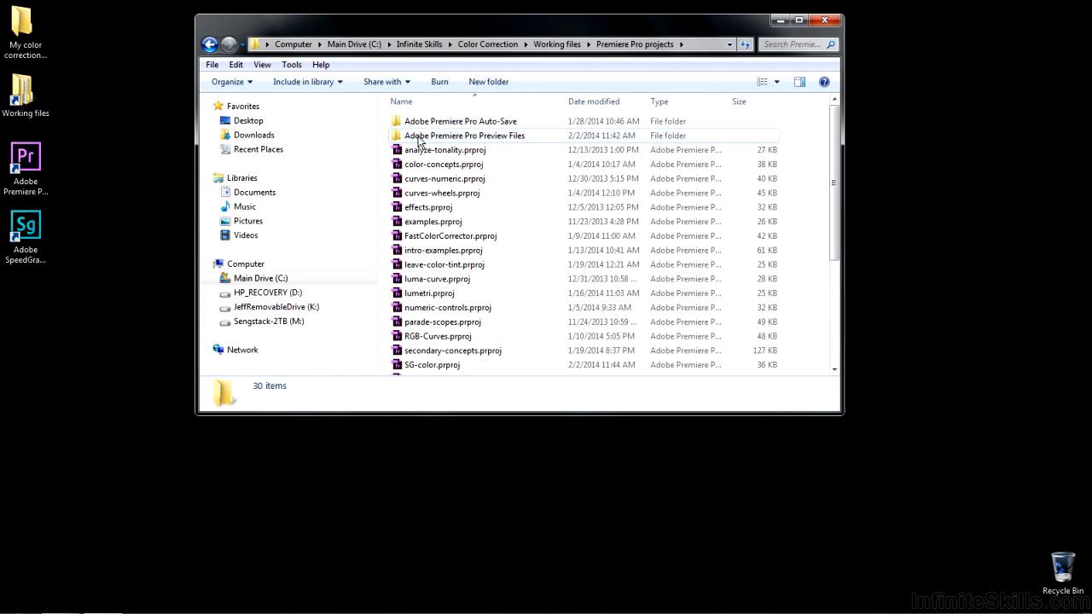
scroll(493, 156, "down", 4)
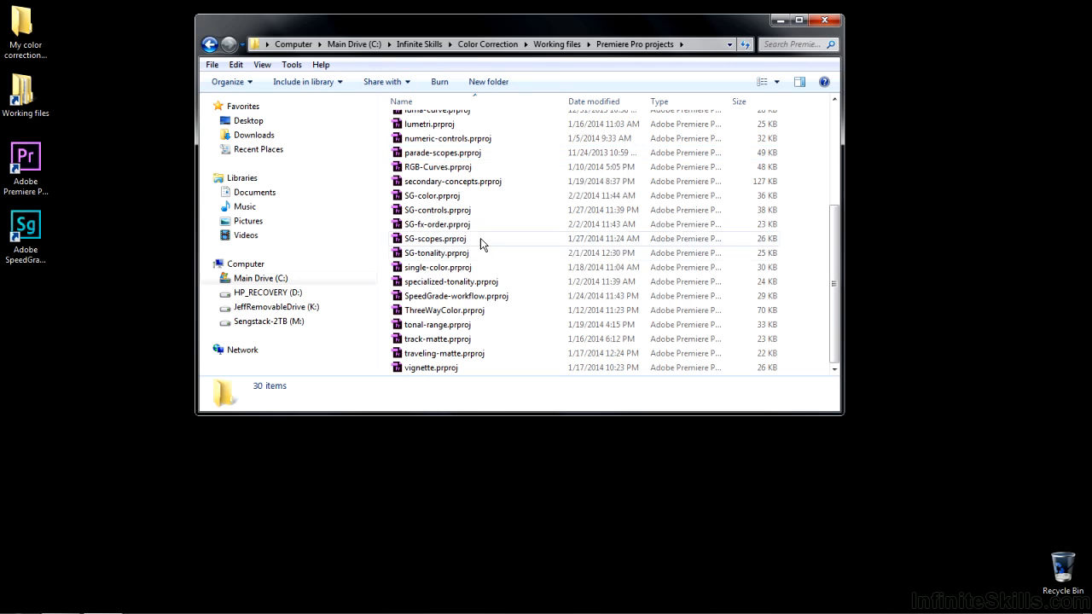
left_click(447, 225)
double_click(448, 226)
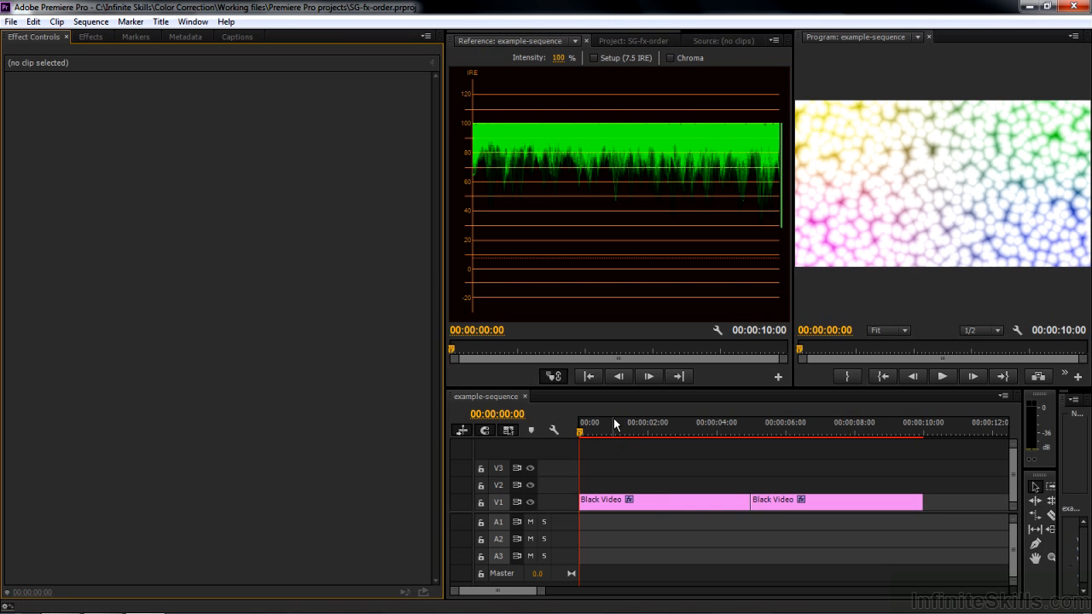
Select the first Black Video clip and switch its 4-Color Gradient effect off and back on to compare the image
left_click(649, 505)
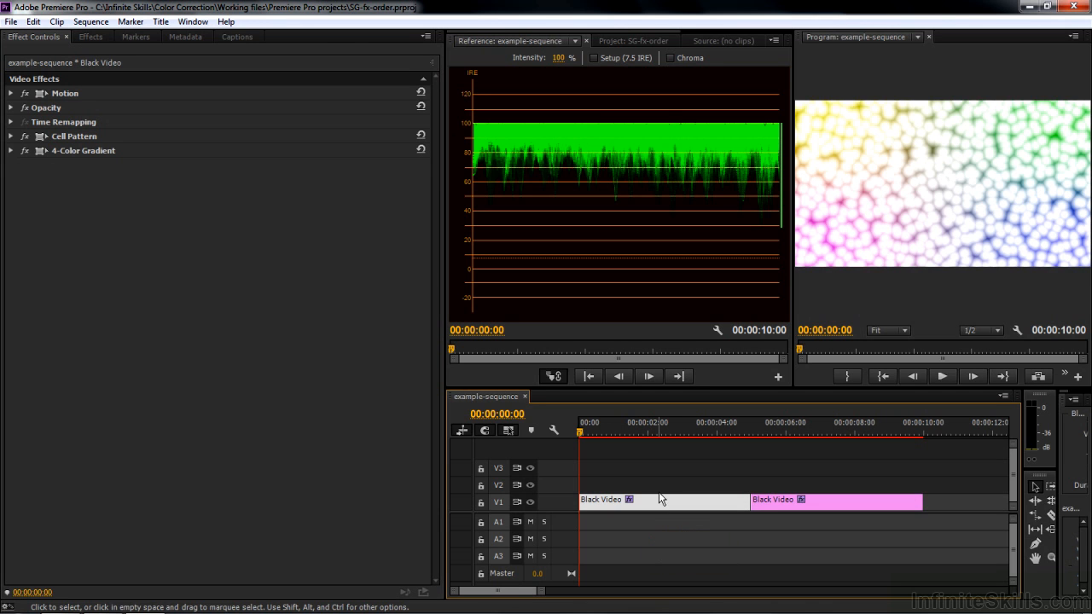
left_click(61, 151)
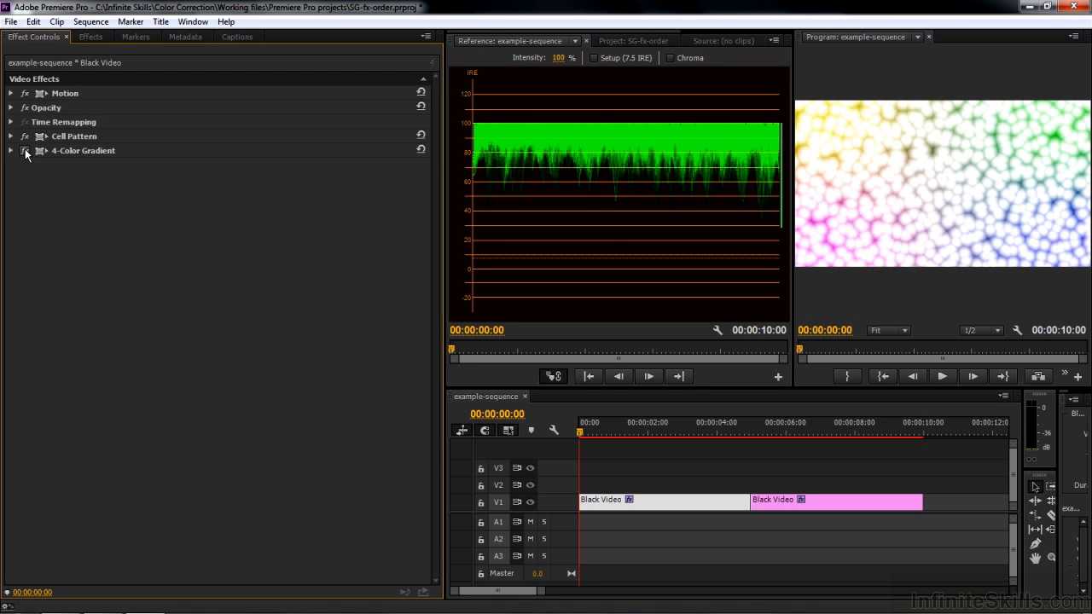
left_click(25, 150)
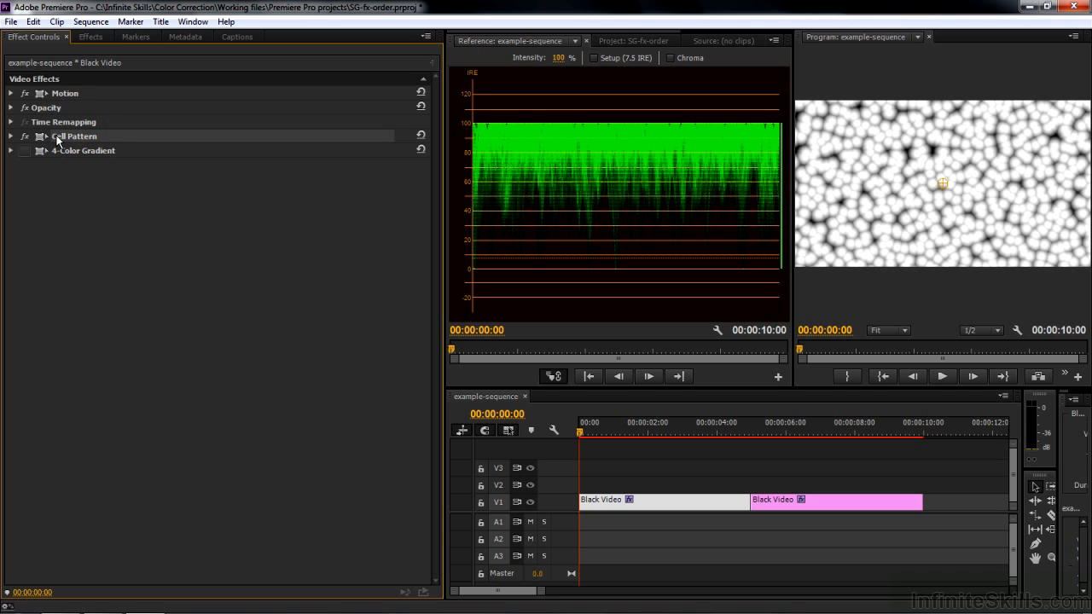
left_click(25, 151)
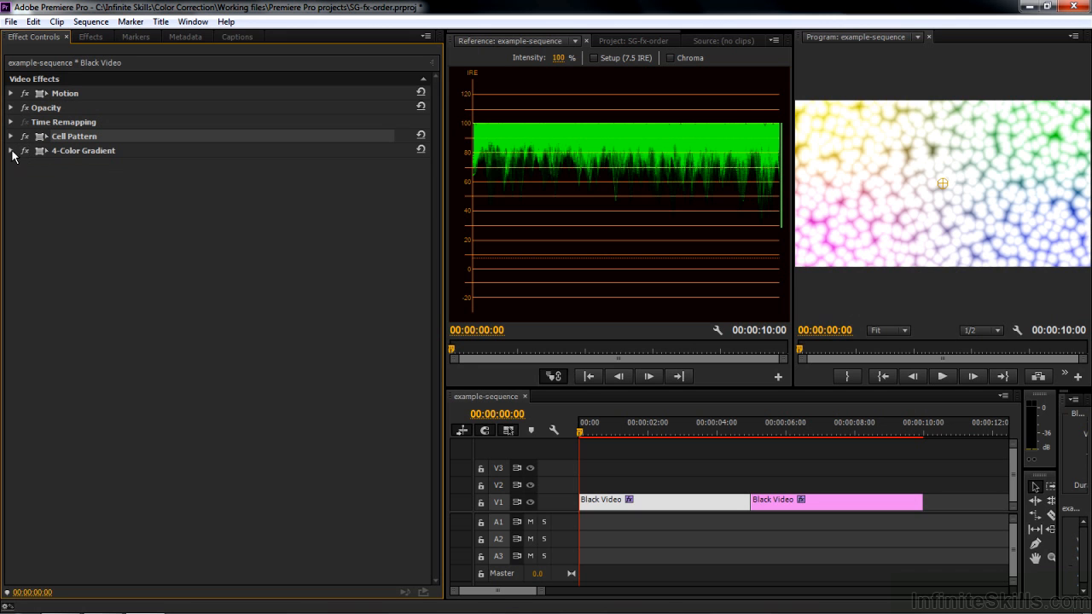
Examine the first clip's 4-Color Gradient settings, including its opacity and blending mode
left_click(10, 150)
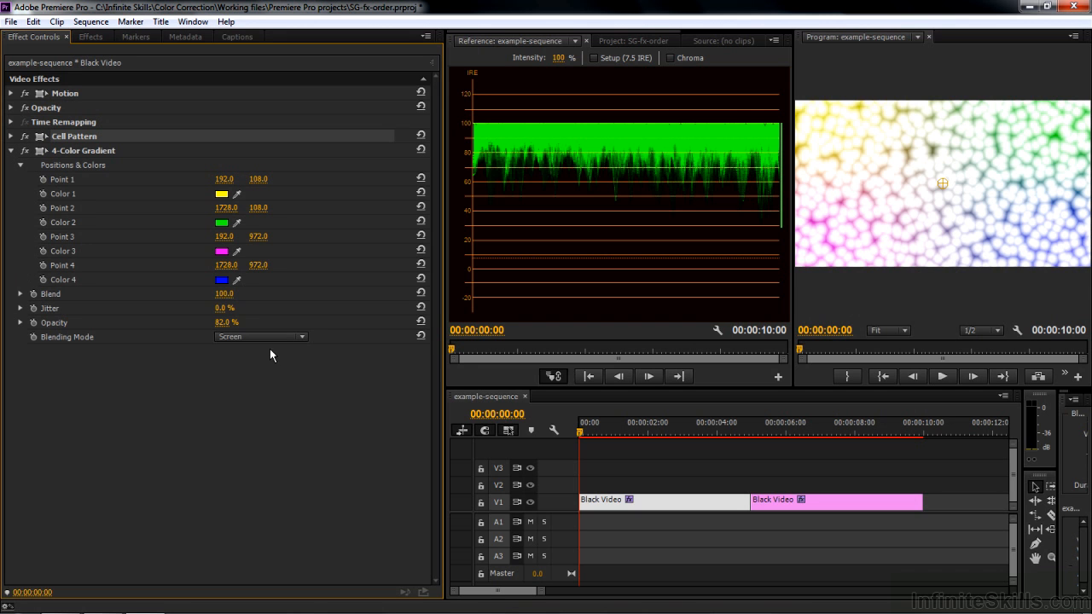
left_click_drag(220, 325, 234, 341)
left_click(11, 151)
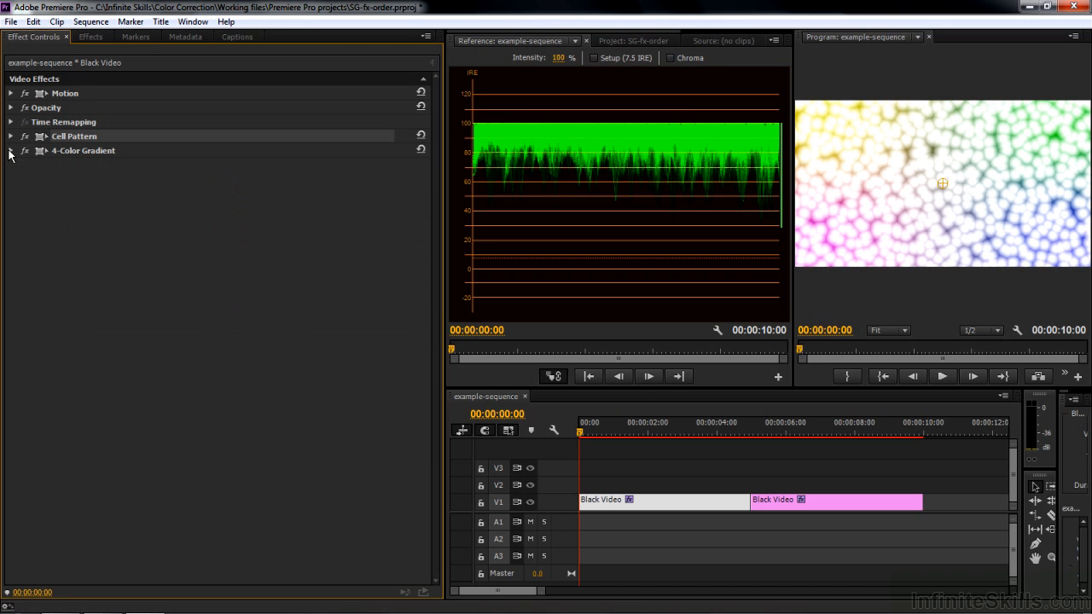
Try the 4-Color Gradient above Cell Pattern in the first clip's effect order, and restore the original order after checking the Cell Pattern settings
left_click(56, 151)
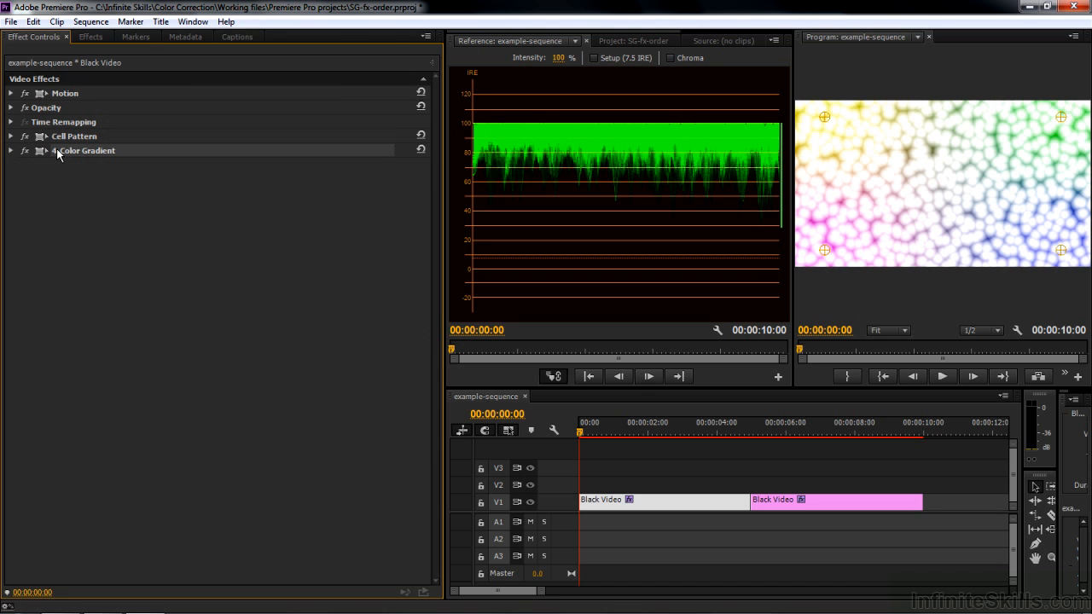
left_click_drag(57, 148, 61, 137)
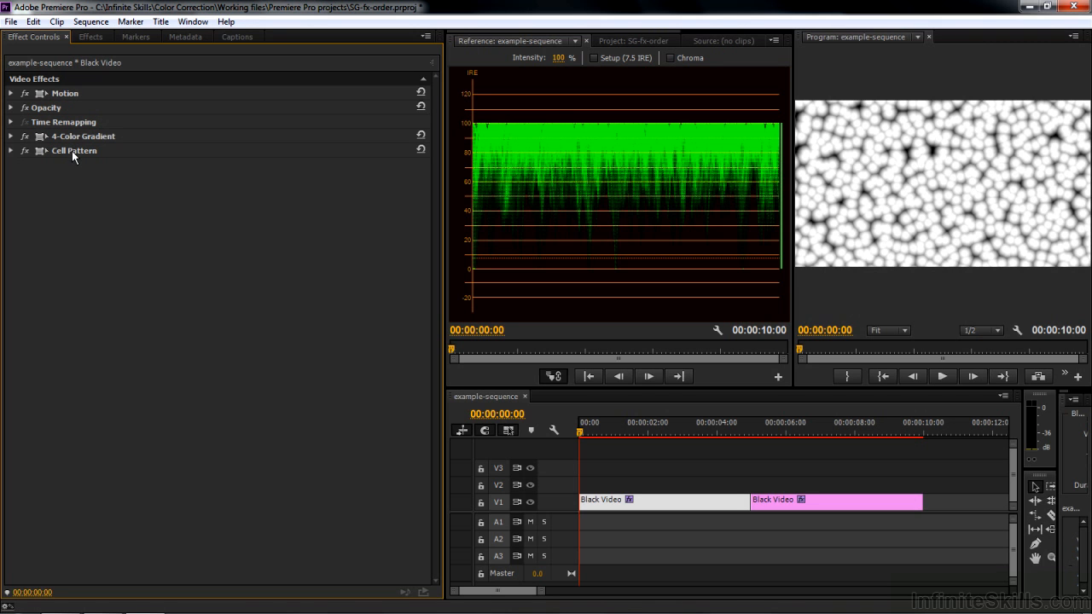
left_click(11, 151)
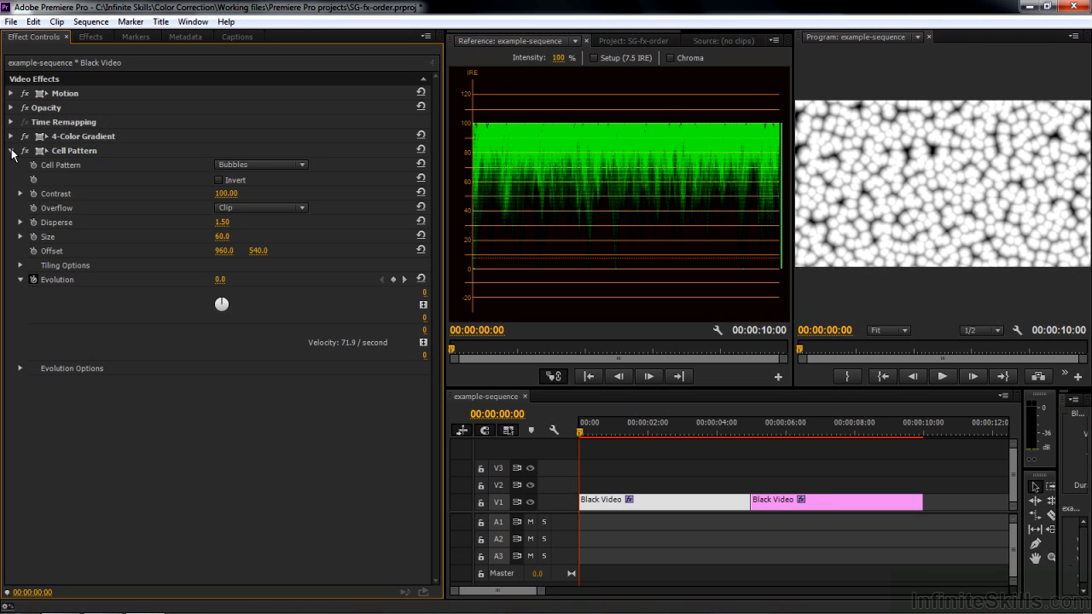
left_click(12, 151)
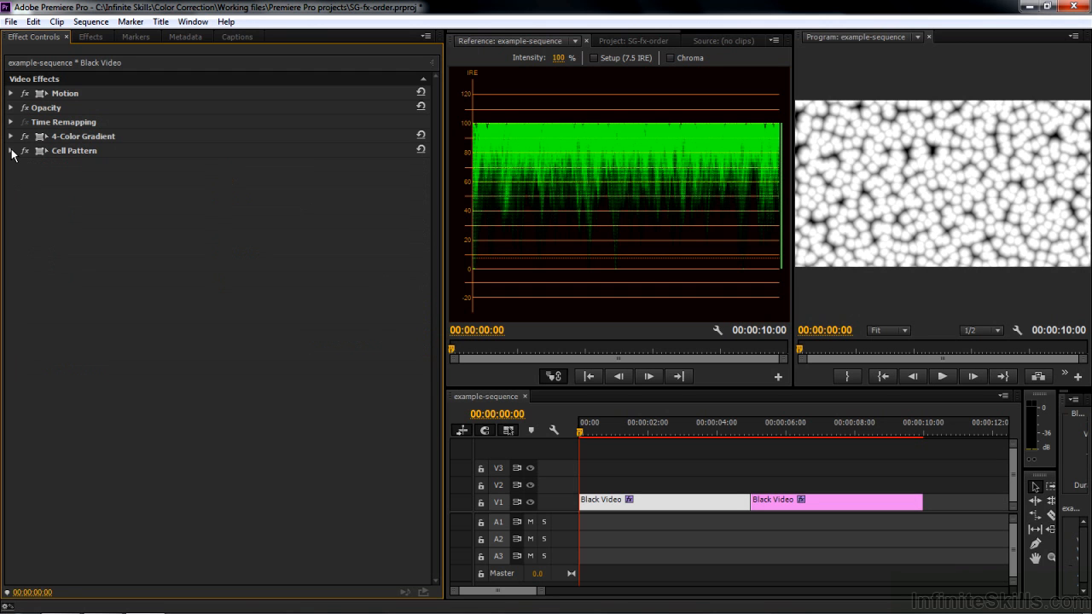
left_click_drag(61, 142, 61, 164)
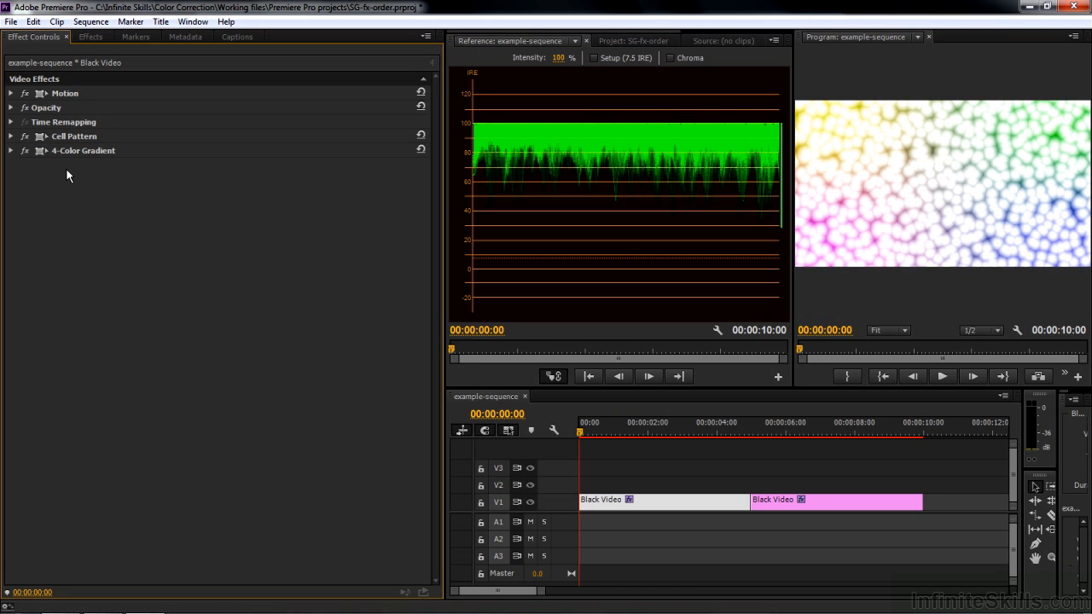
Apply the Lumetri color correction effect to the first Black Video clip without loading a look file, and check its place in the effect order
left_click(91, 37)
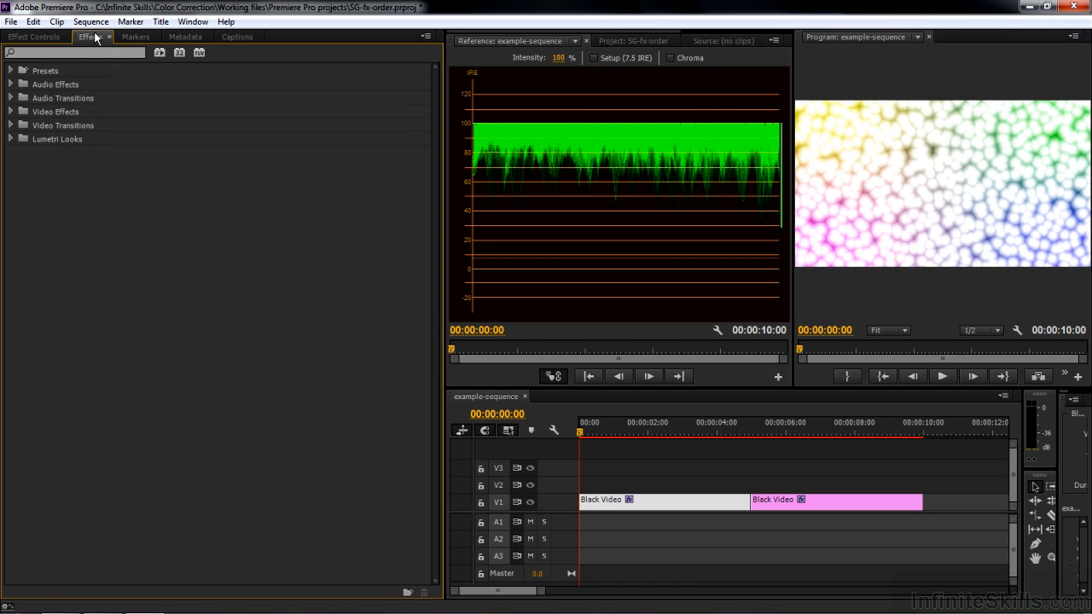
left_click(11, 112)
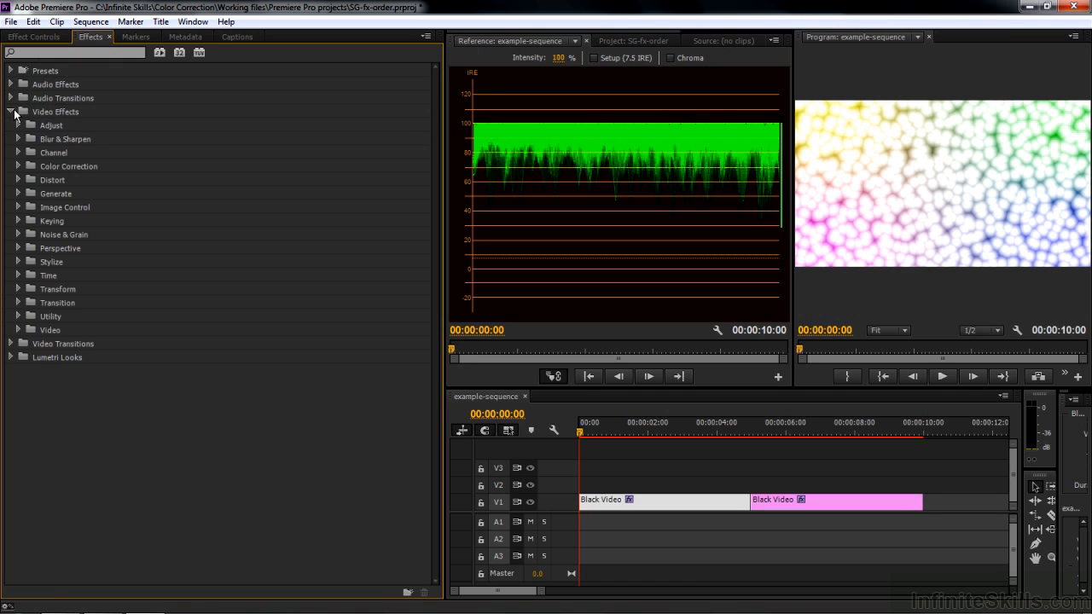
left_click(18, 167)
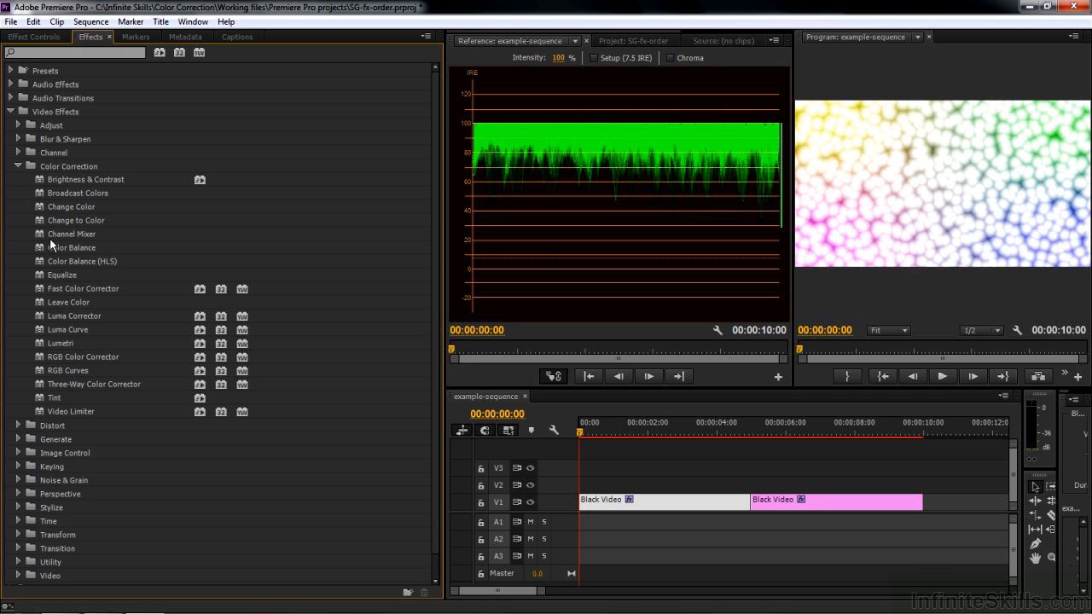
double_click(39, 344)
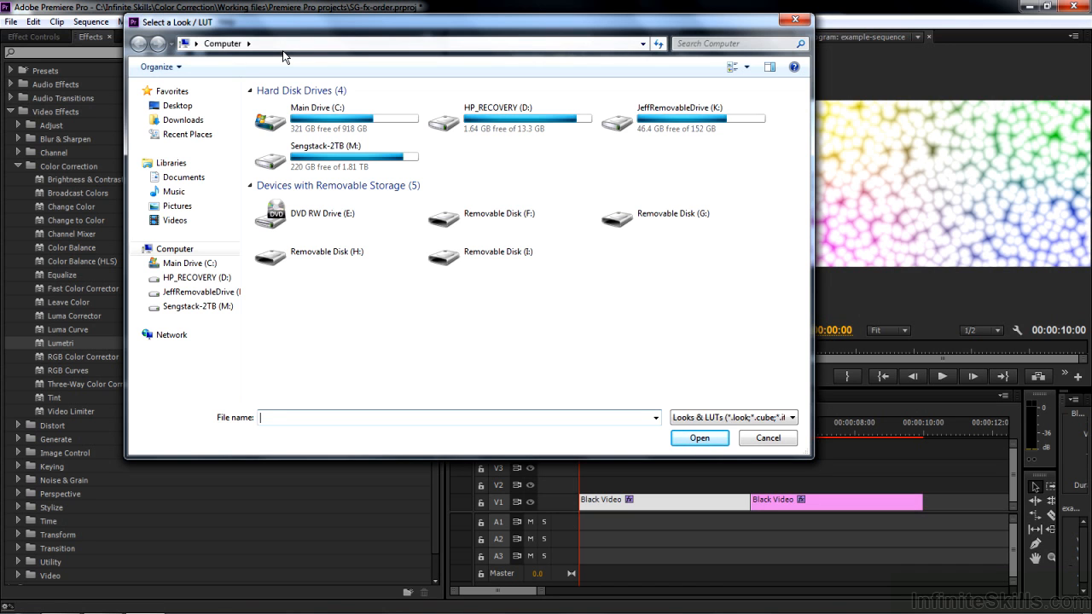
left_click(775, 441)
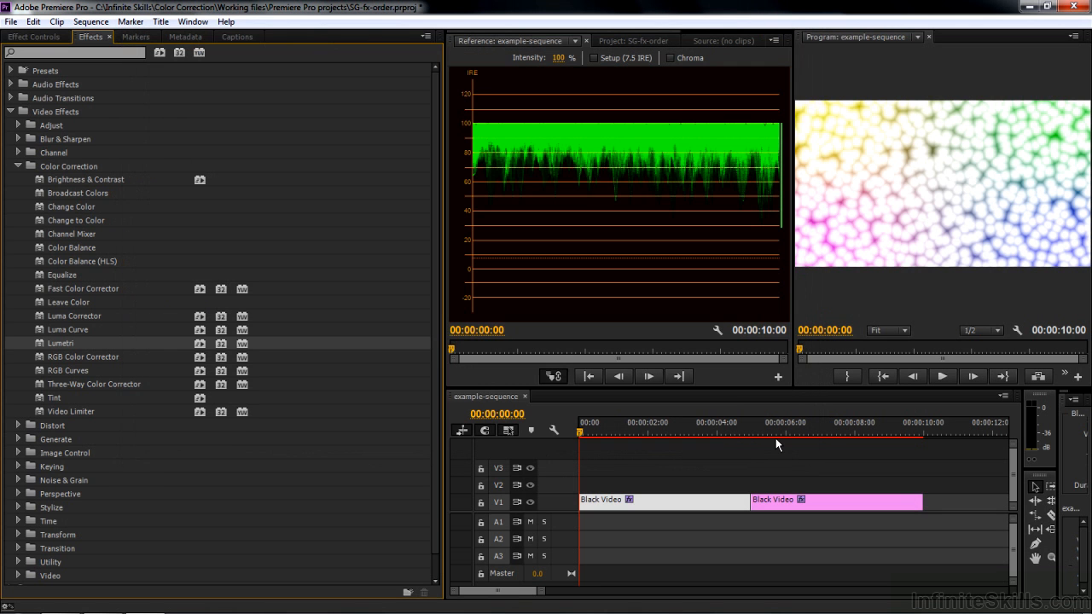
left_click(34, 36)
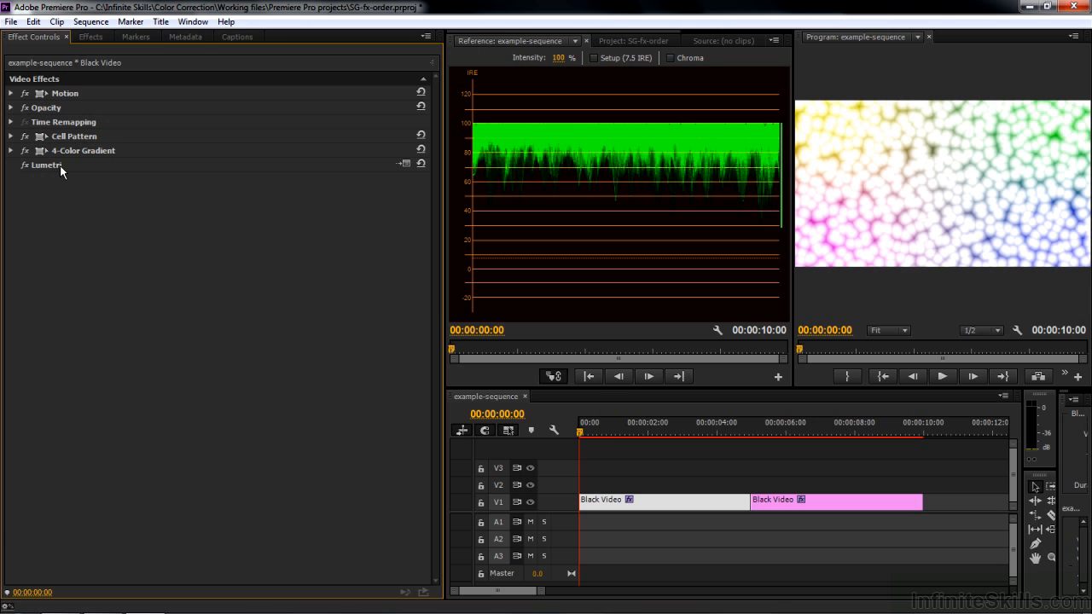
Select the second Black Video clip and save the project as SG-fx-order-updated.prproj in the desktop folder My color correction exercise files
left_click(826, 505)
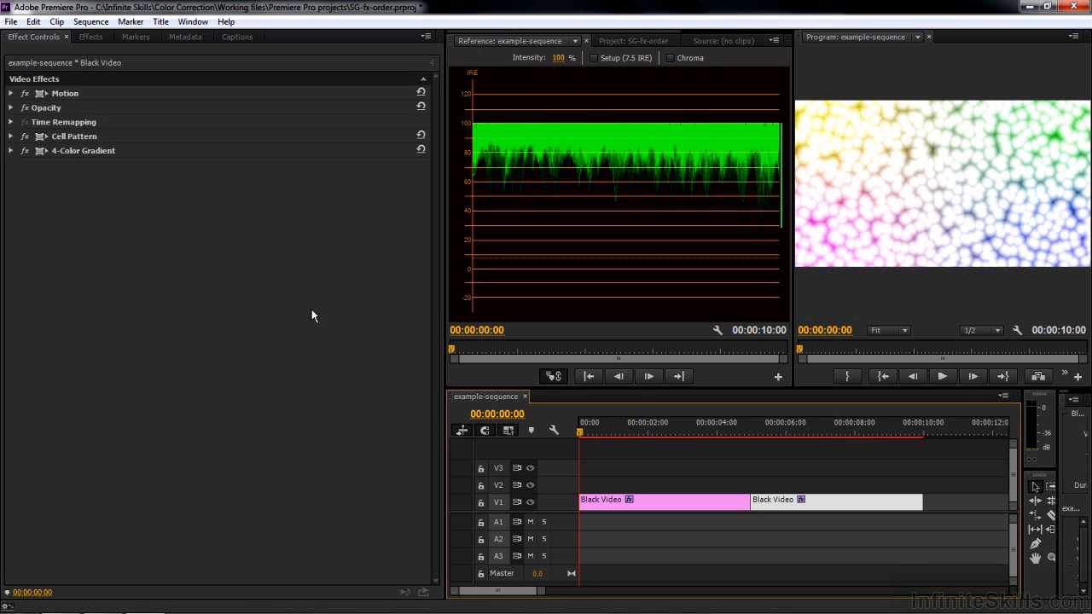
left_click(10, 22)
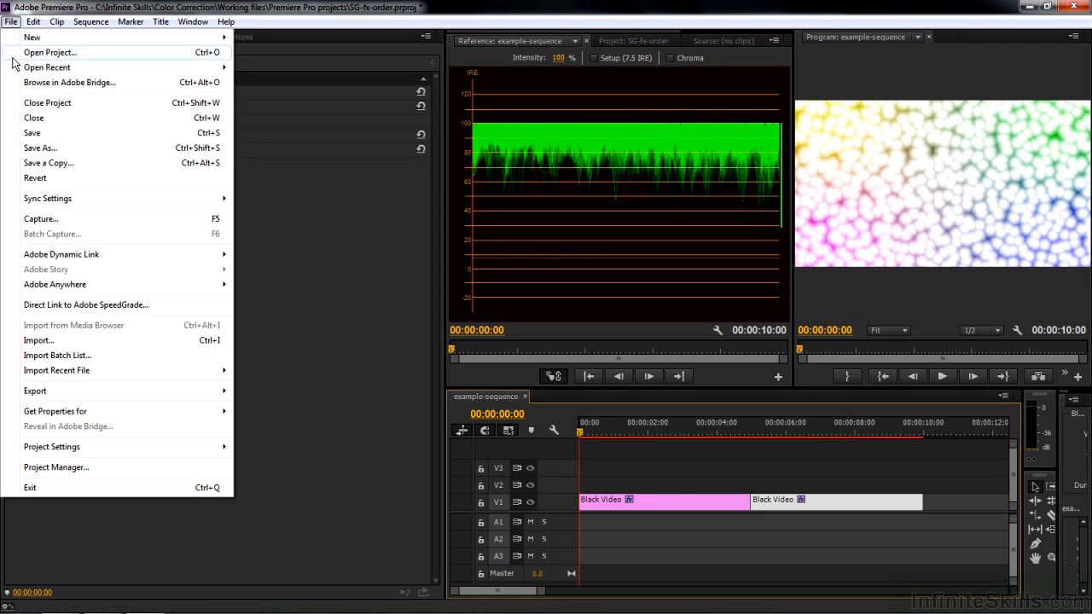
left_click(40, 148)
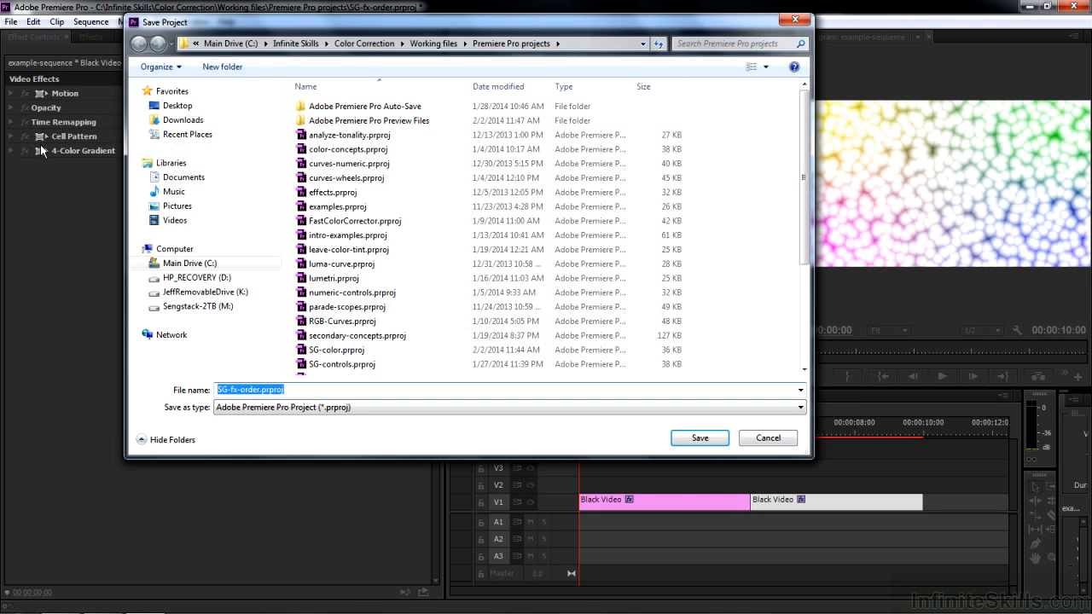
left_click(180, 109)
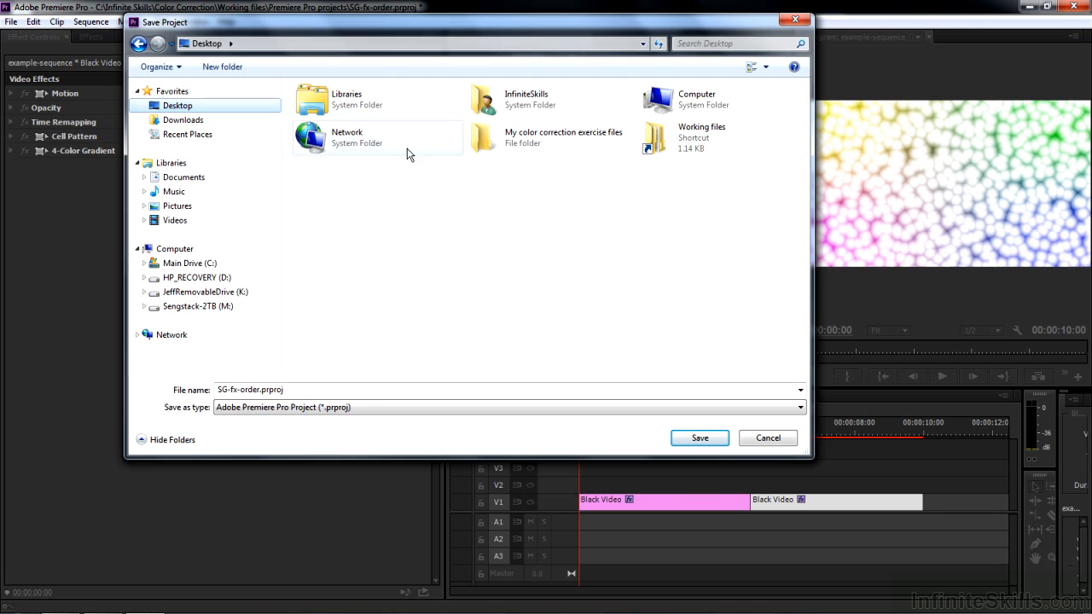
double_click(517, 141)
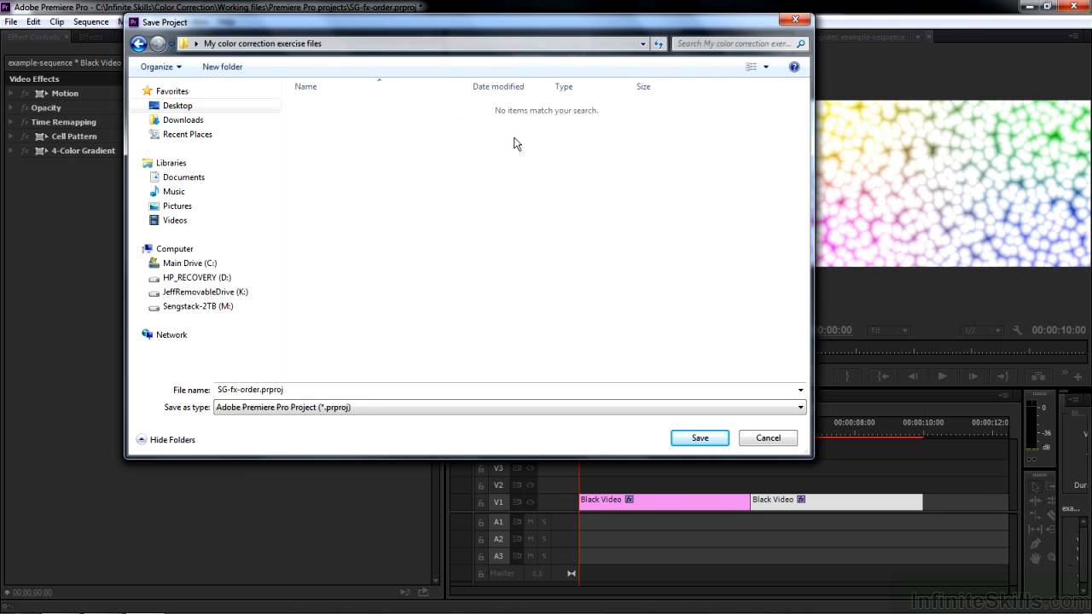
left_click(261, 392)
left_click(274, 393)
type("-updated")
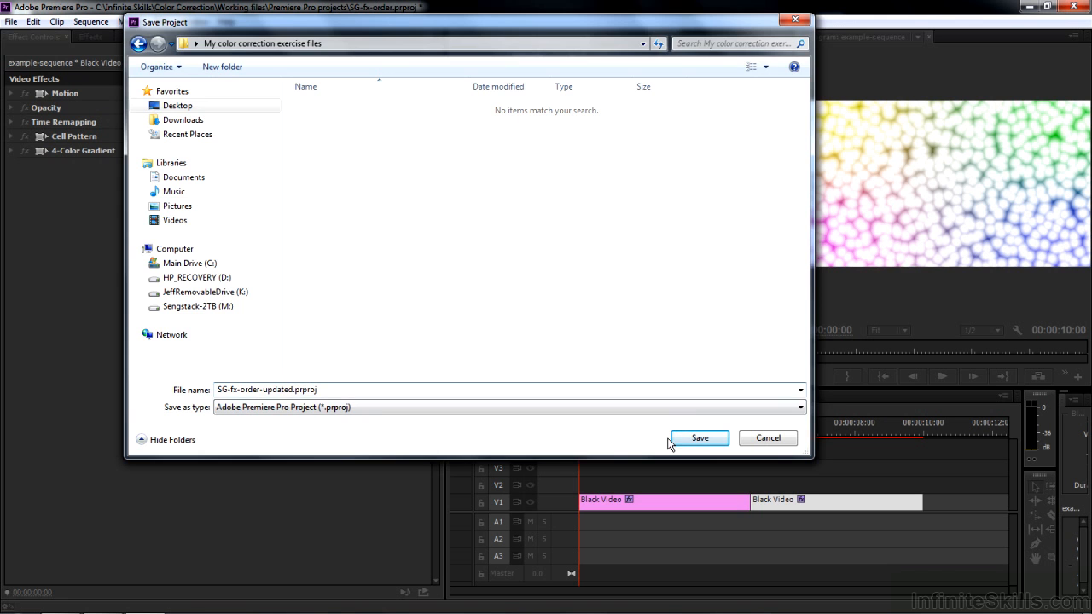
left_click(703, 439)
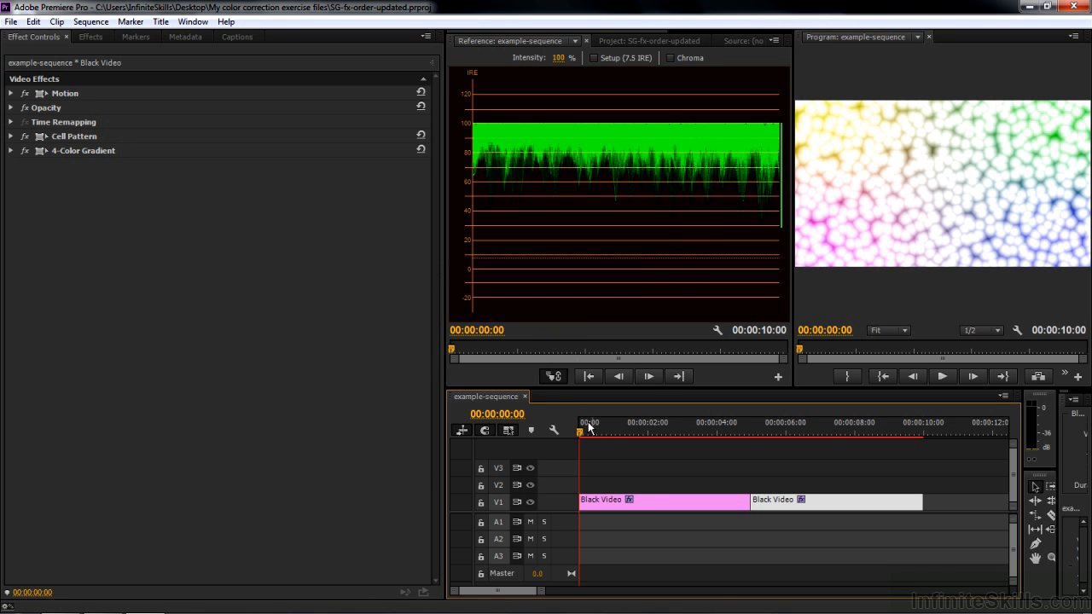
Send the sequence to Adobe SpeedGrade through Direct Link, saving the project changes
left_click(12, 22)
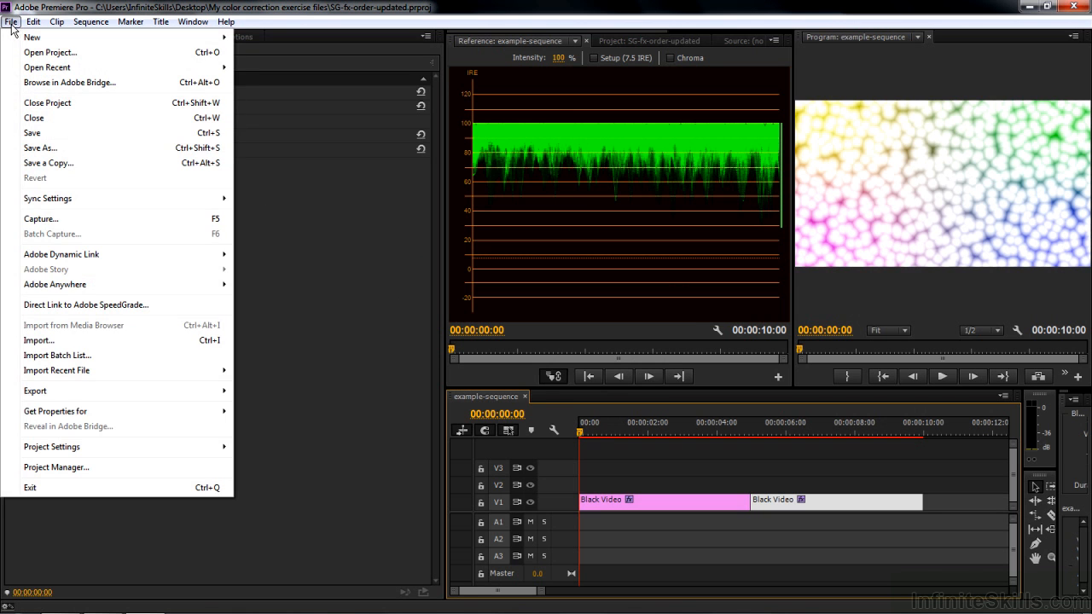
left_click(66, 306)
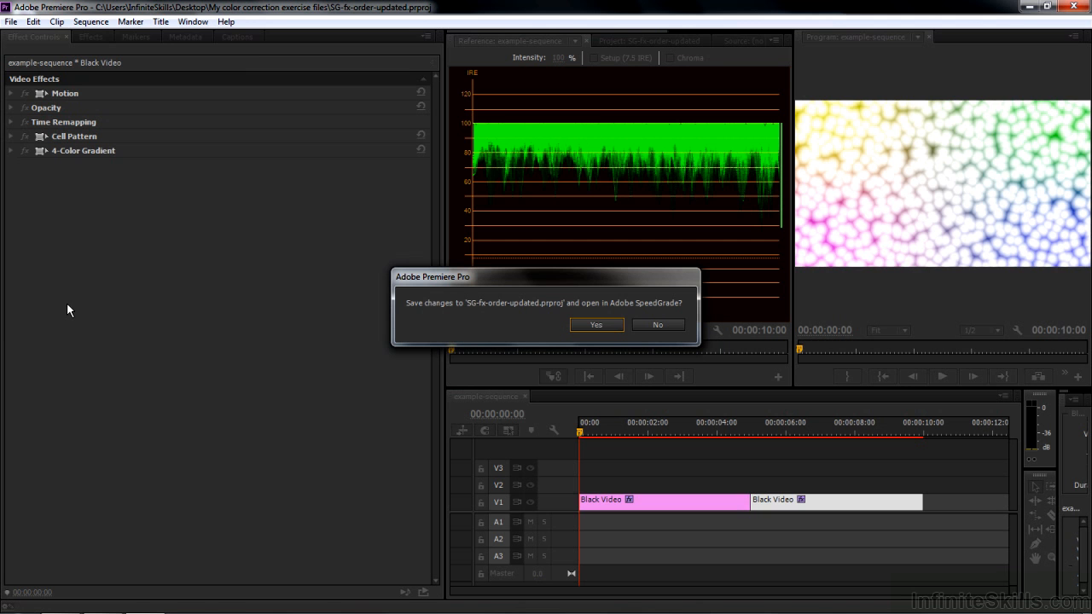
left_click(596, 325)
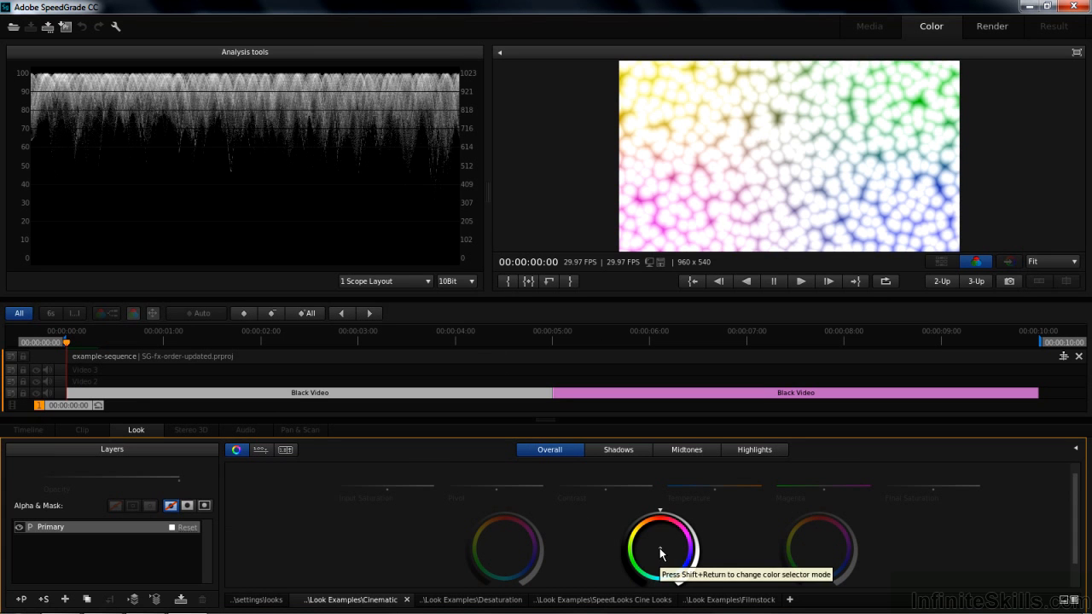
Shift the middle Overall color wheel toward green on the first Black Video clip's Primary layer
key("shift+Return")
left_click_drag(660, 548, 636, 567)
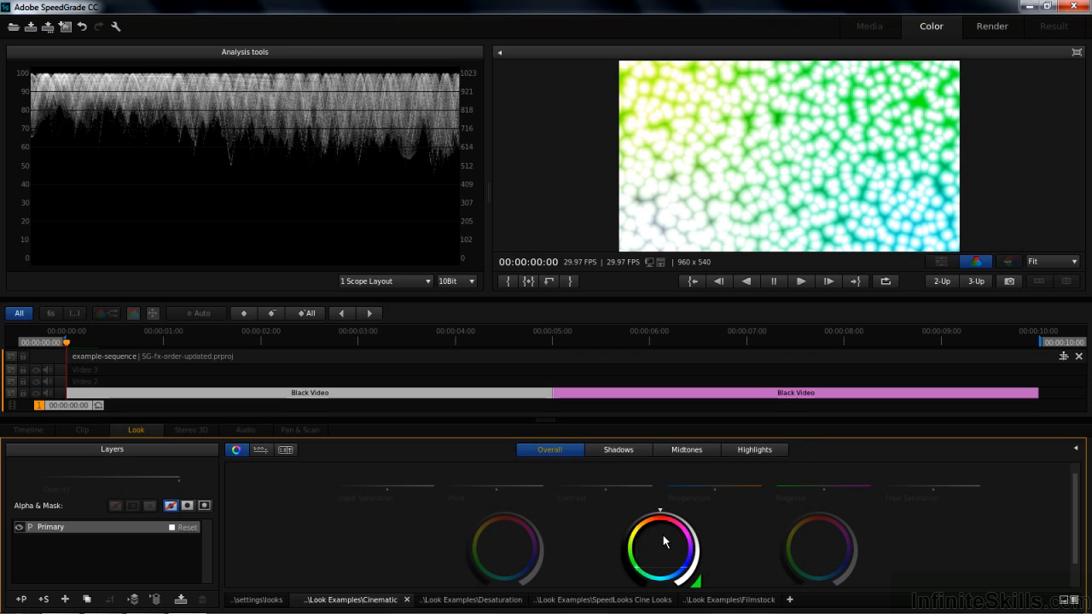
Adjust the middle Overall color wheel slightly on the second Black Video clip at 00:00:07:14 and save the project
left_click(793, 363)
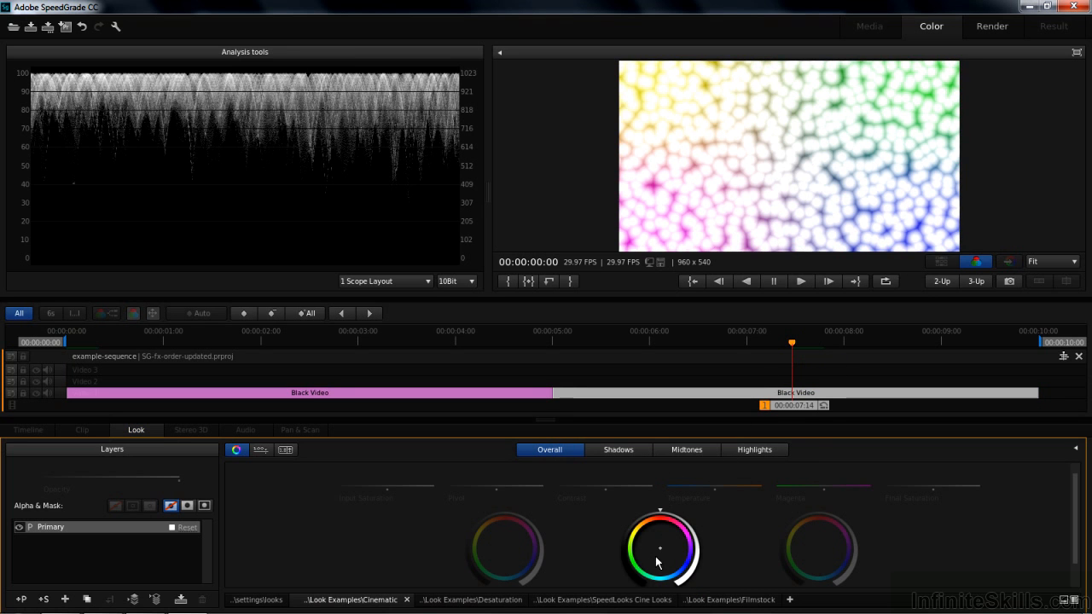
left_click_drag(659, 546, 652, 543)
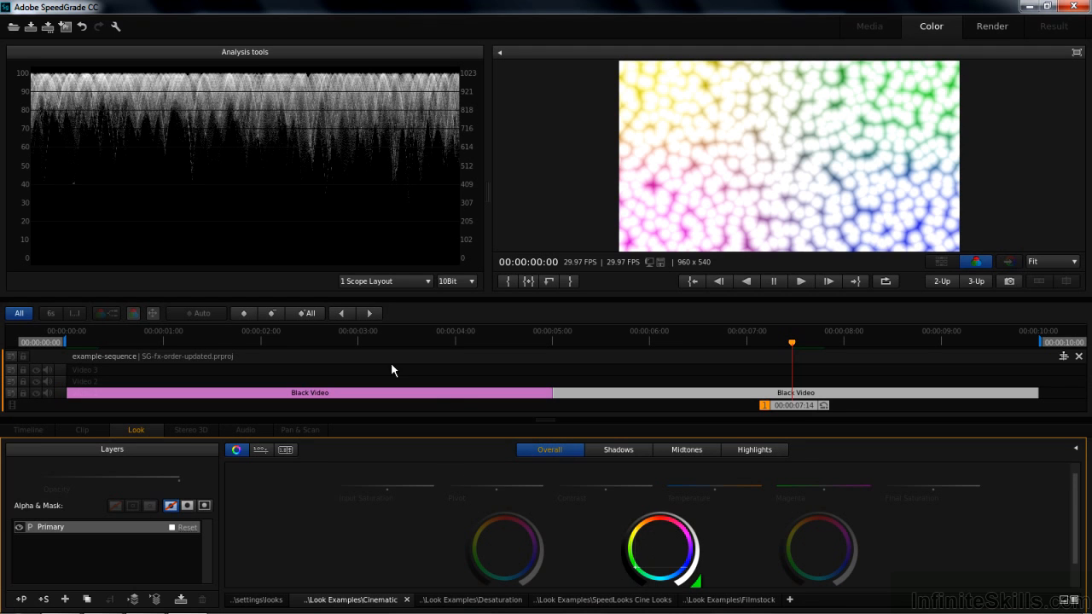
left_click(31, 28)
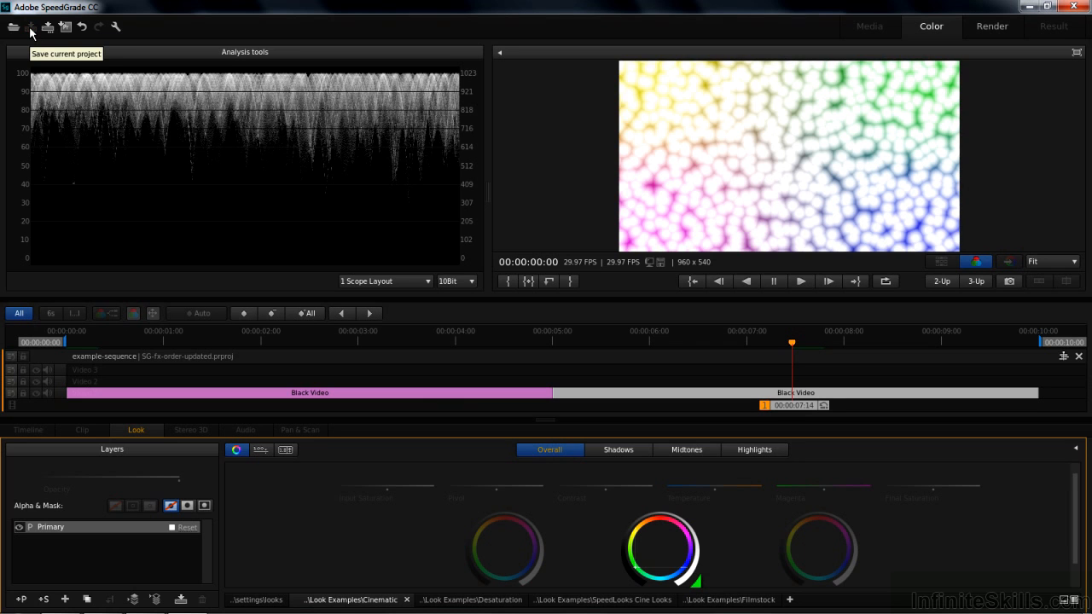
Close SpeedGrade and reopen SG-fx-order-updated.prproj from the My color correction exercise files folder in Premiere Pro
left_click(1075, 6)
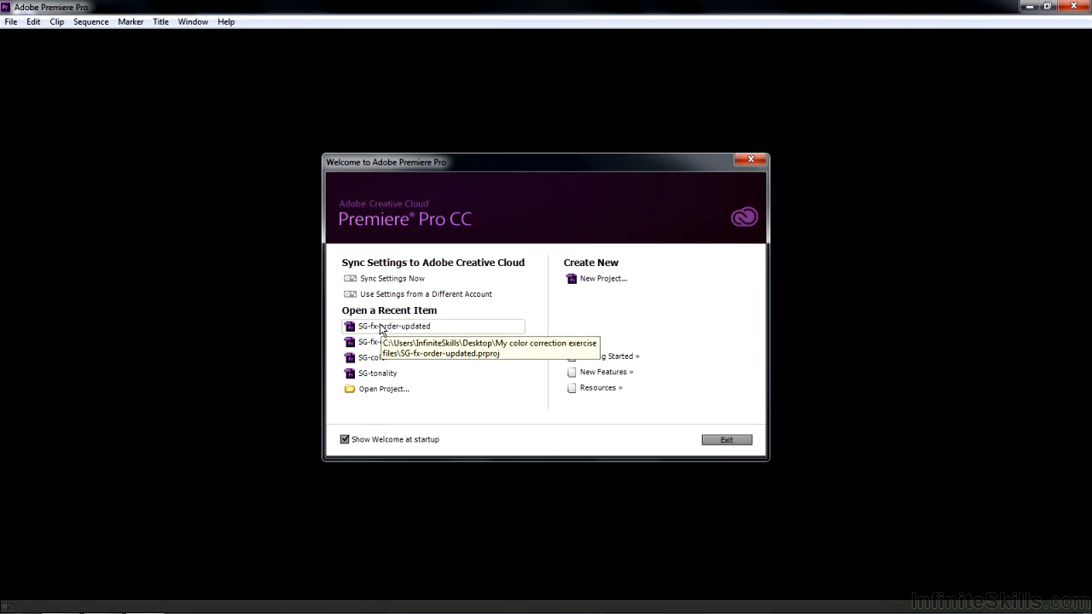
left_click(371, 391)
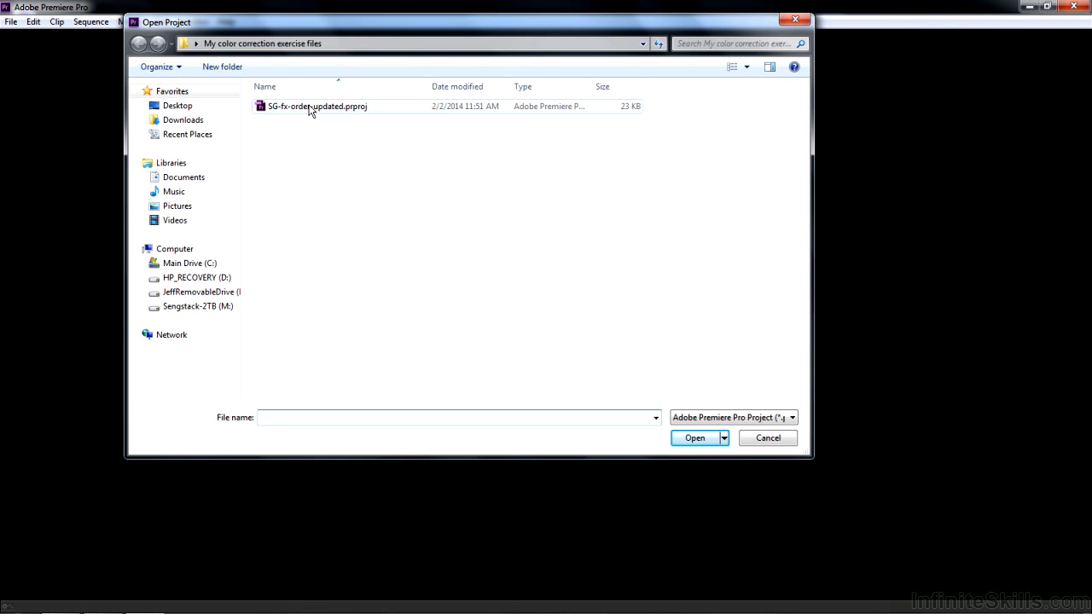
double_click(309, 108)
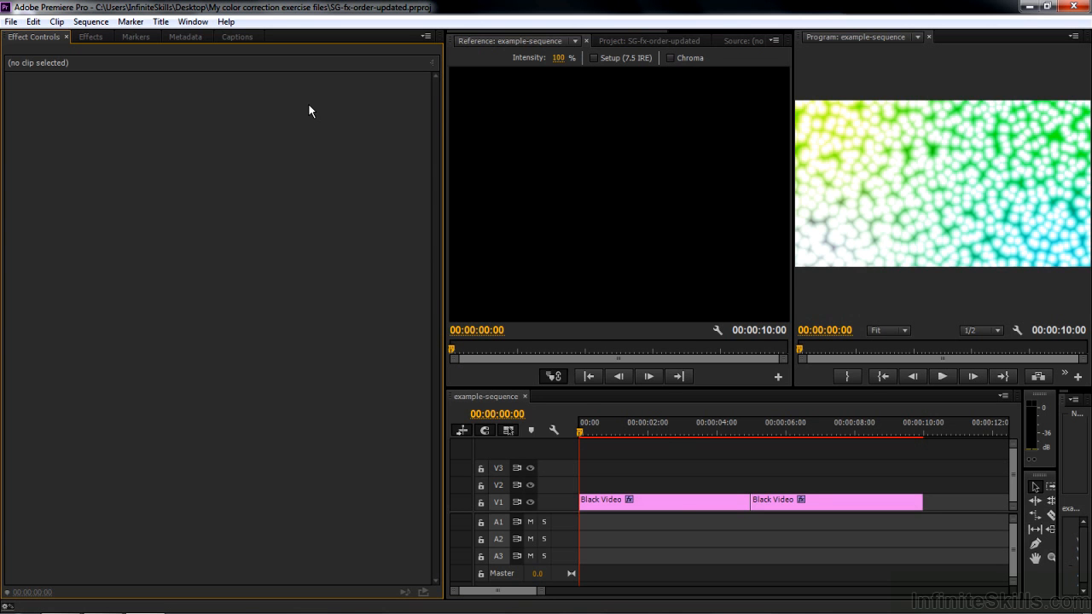
Check the first Black Video clip's effect order, and move Lumetri below 4-Color Gradient on the second Black Video clip
left_click(661, 501)
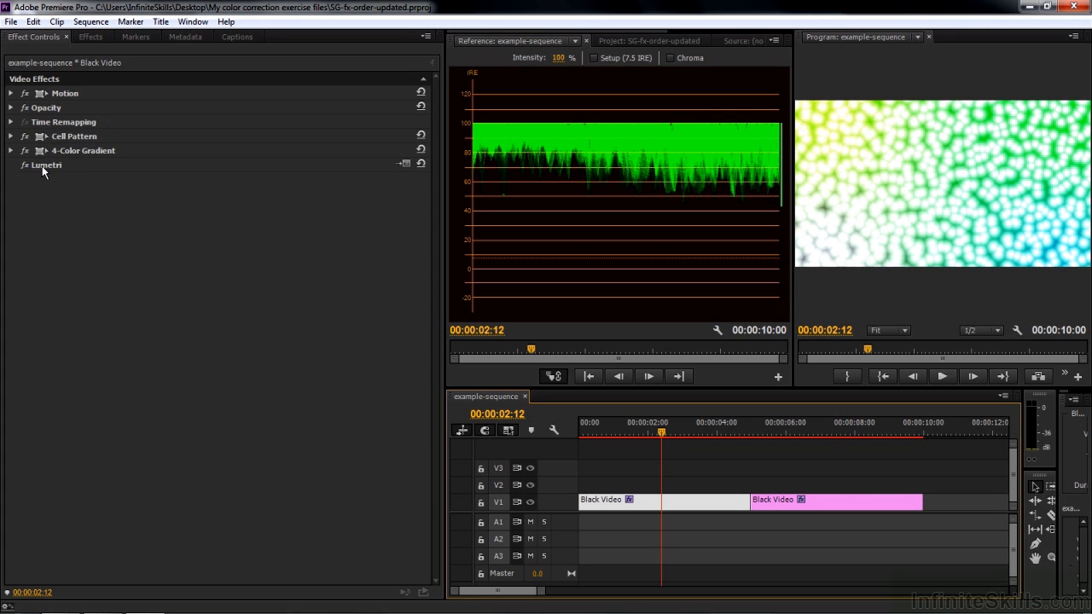
left_click(816, 504)
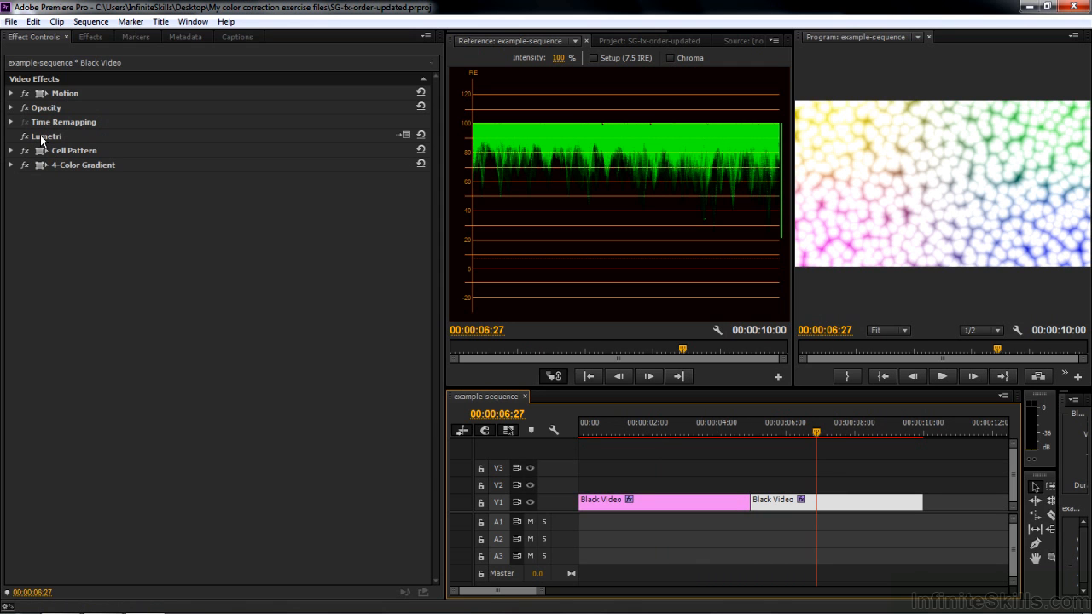
left_click_drag(40, 134, 41, 175)
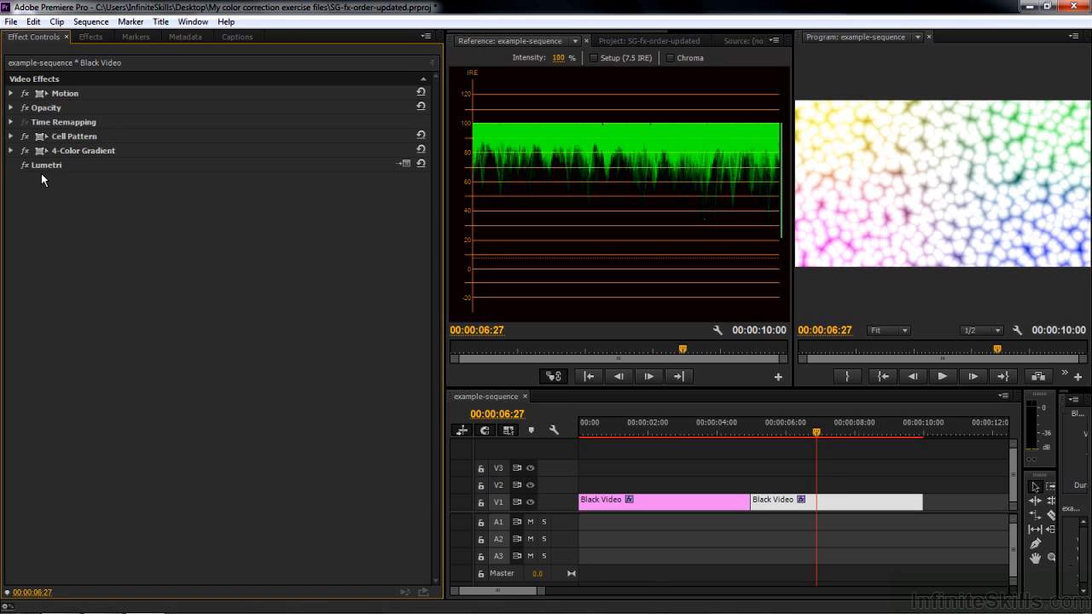